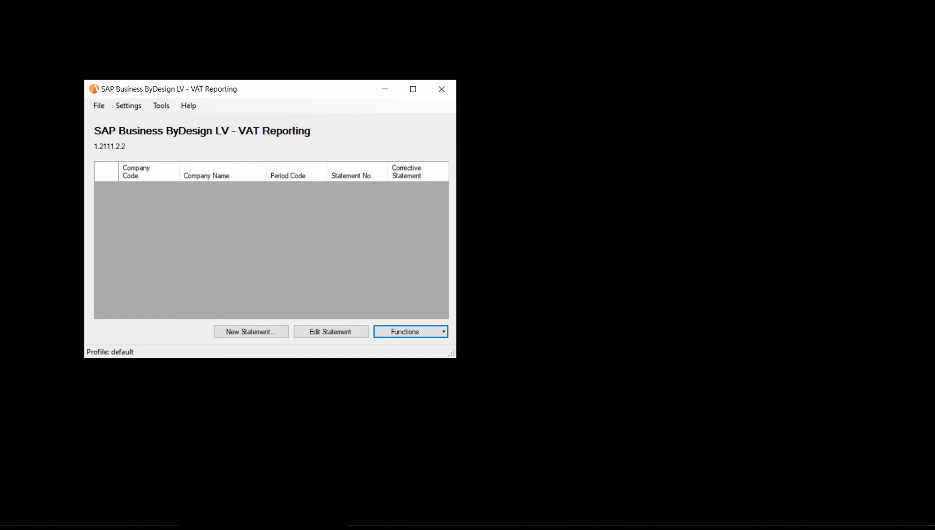
Create a new VAT statement for company 5000 - Almika Latvia SIA, period 2022-04, and maximize its window
left_click(276, 334)
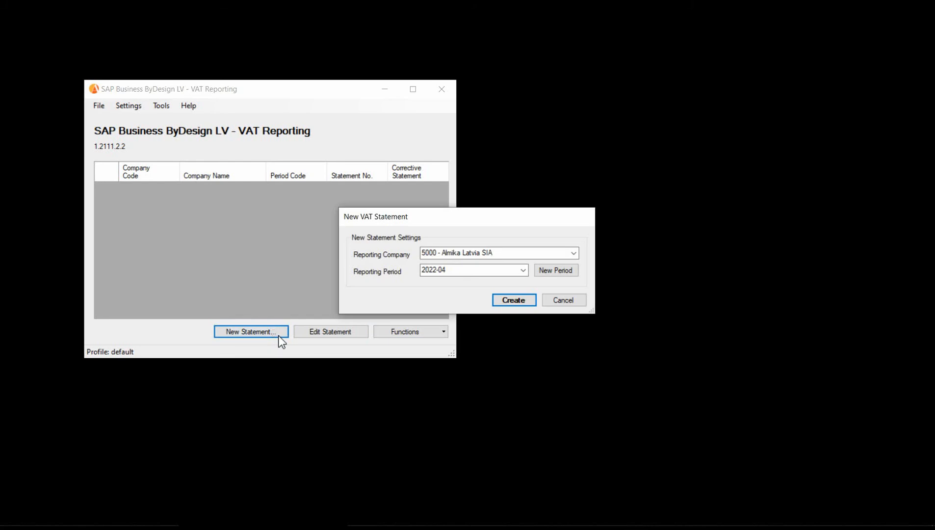
left_click(513, 299)
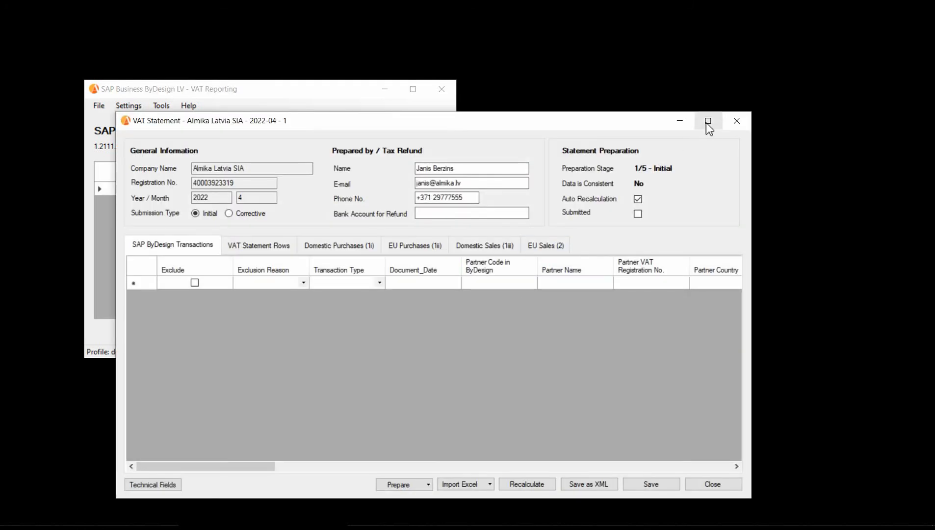
left_click(708, 122)
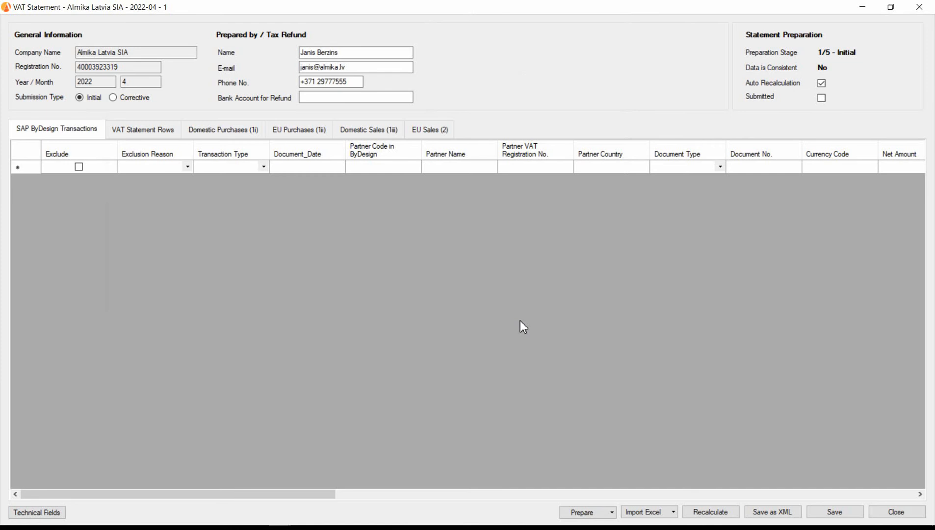
Load the statement's data from SAP ByDesign and apply the setup to the loaded transactions
left_click(611, 511)
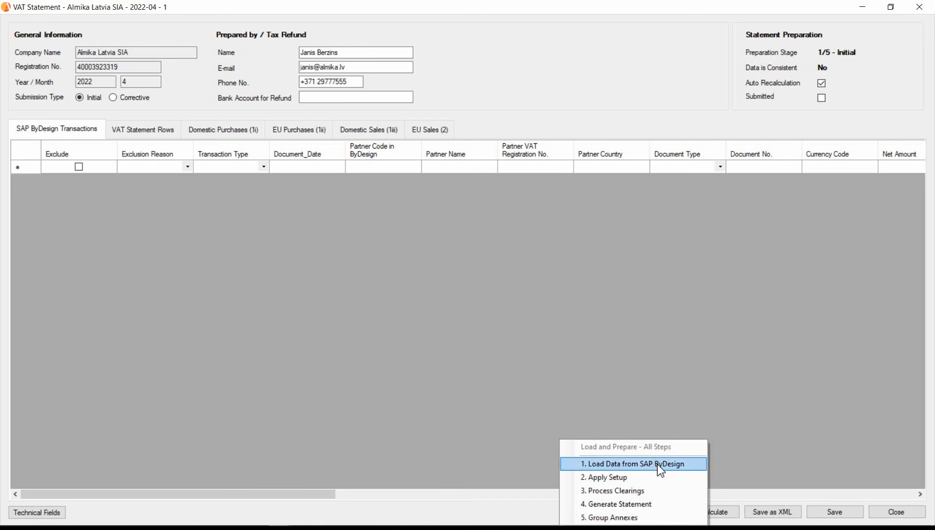
left_click(633, 463)
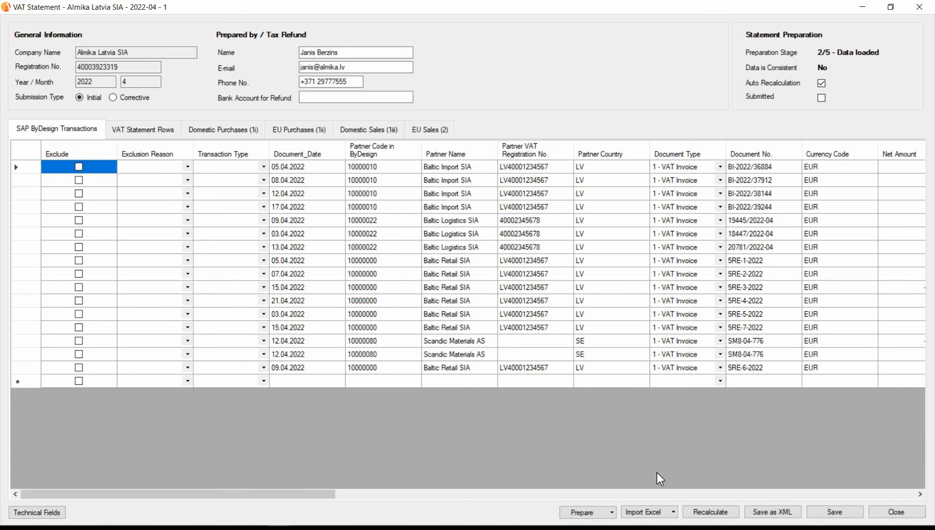
left_click(583, 512)
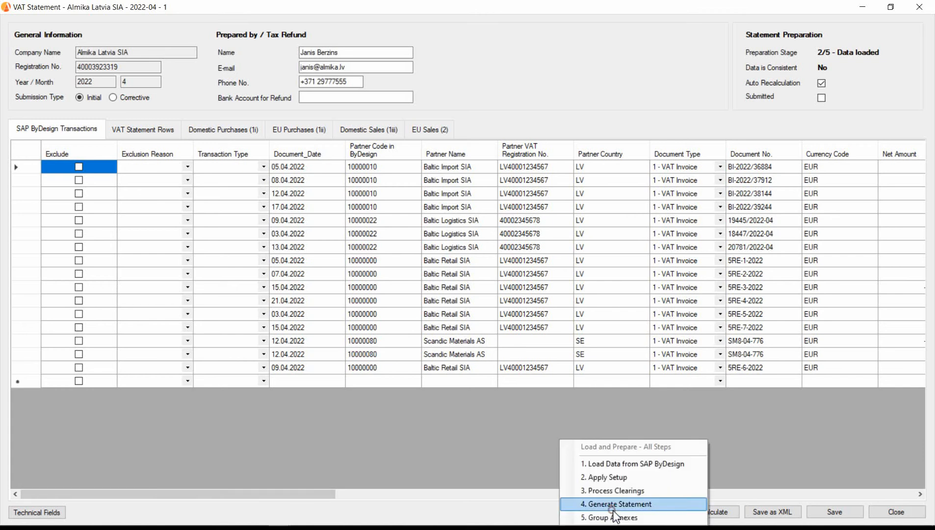
left_click(652, 485)
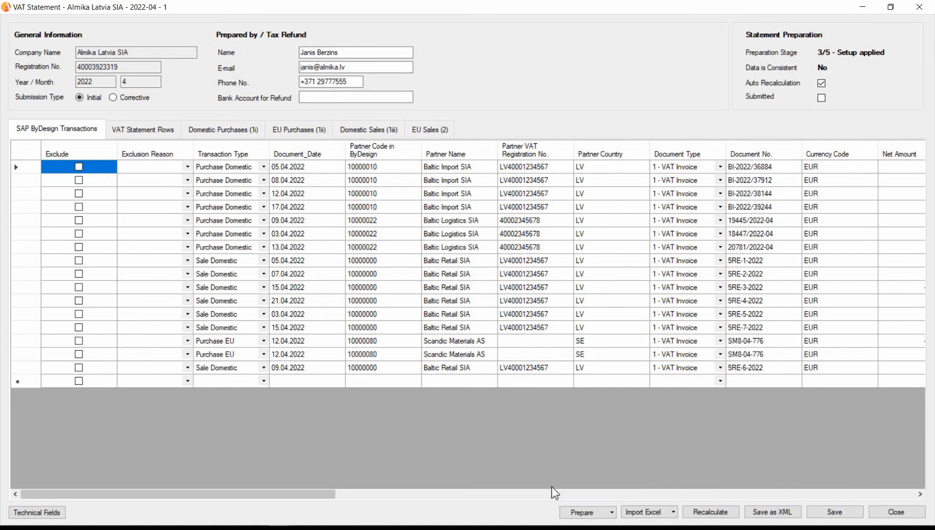
Check the setup columns of the transactions, process the clearings and generate the VAT statement
left_click_drag(323, 495, 790, 488)
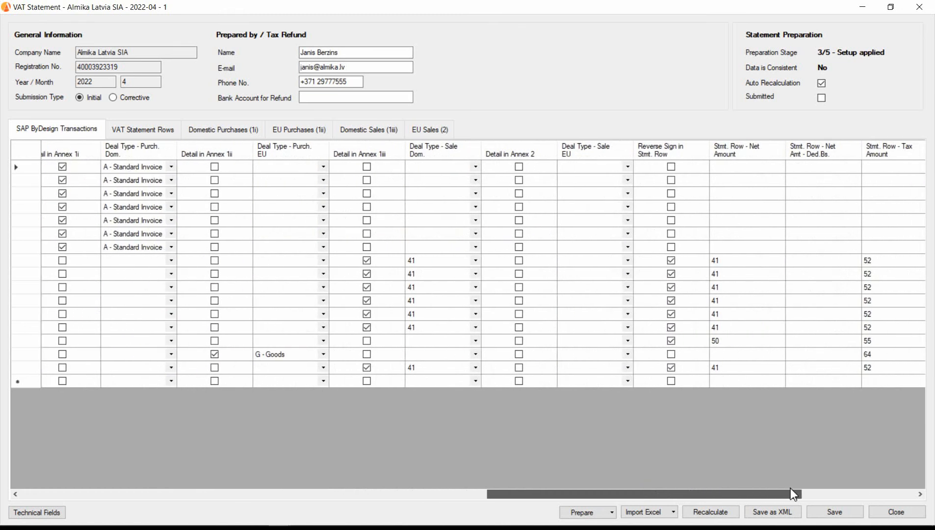
left_click_drag(790, 487, 294, 506)
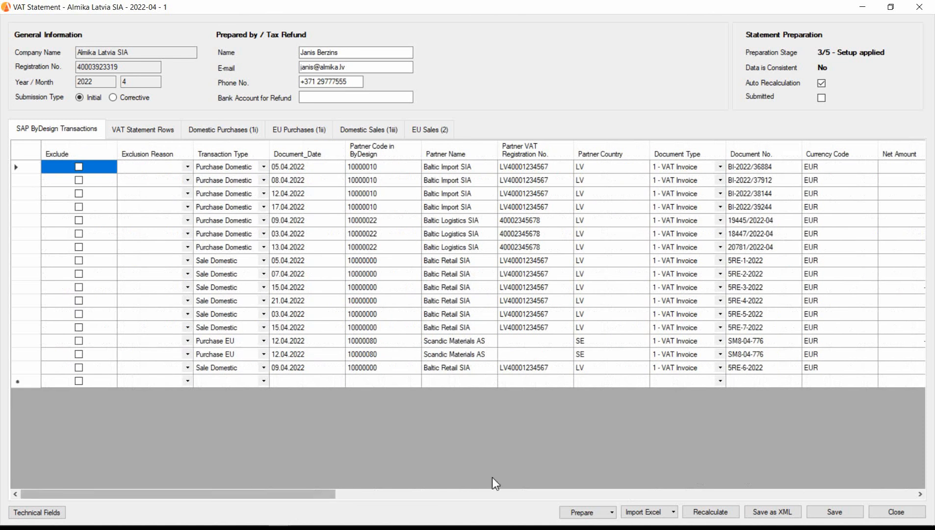
left_click(610, 513)
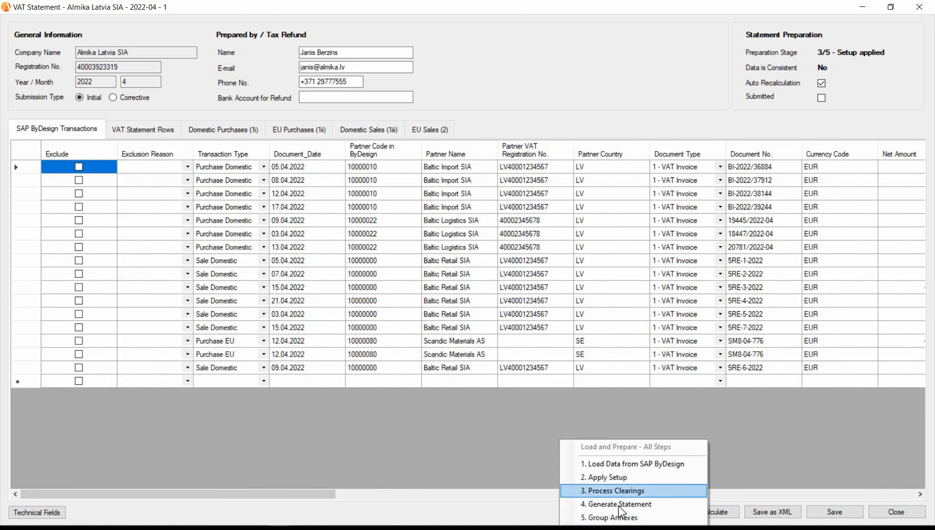
left_click(652, 491)
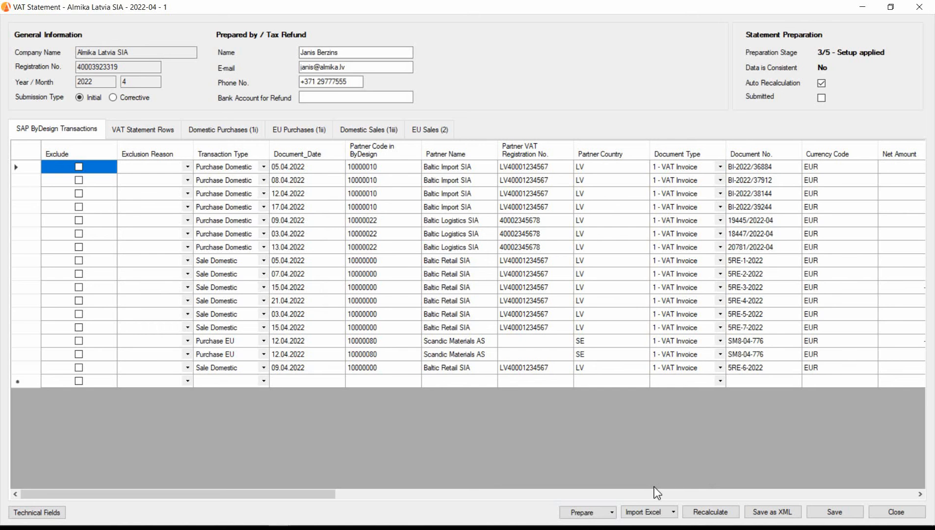
left_click(612, 512)
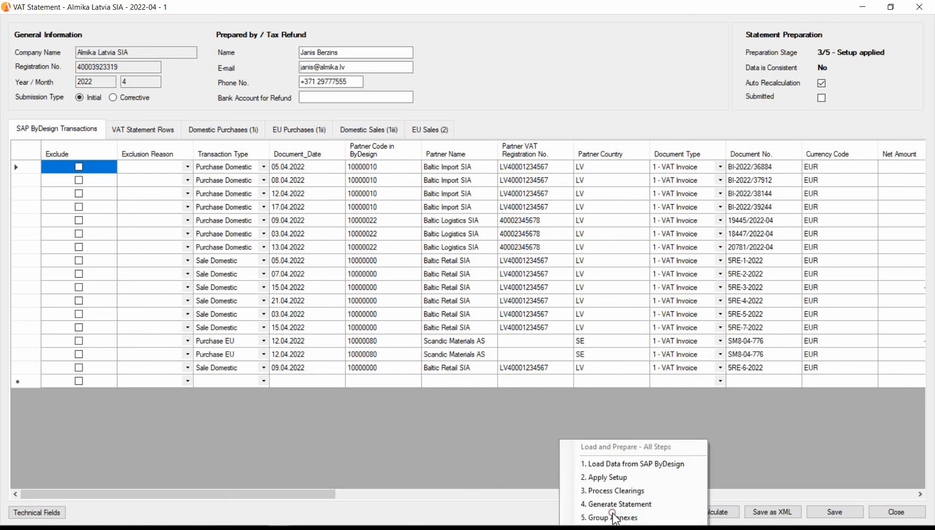
left_click(660, 504)
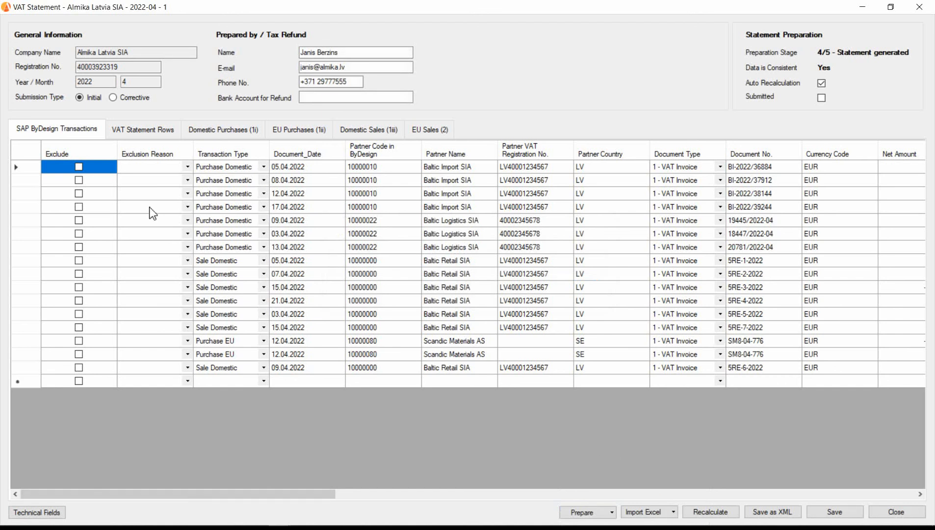
Review the generated VAT statement rows and the annexes for domestic and EU purchases and sales
left_click(156, 136)
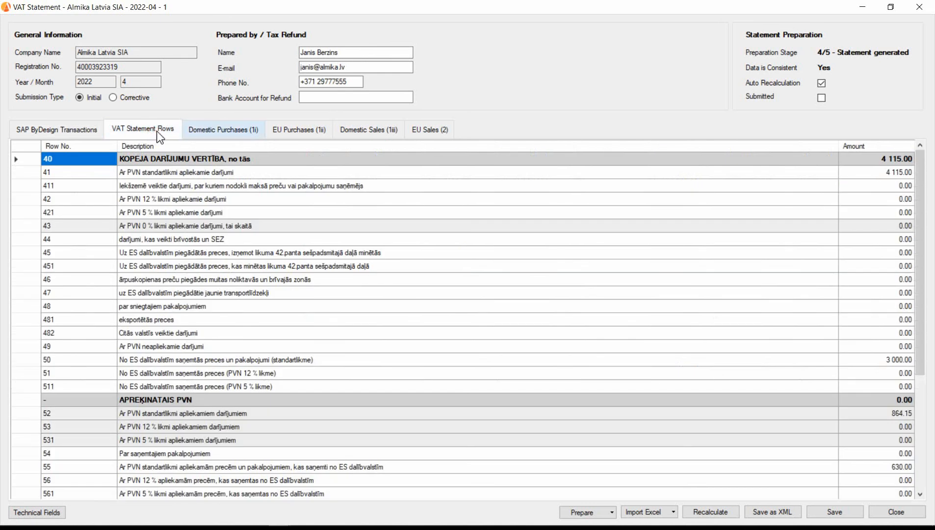
left_click(217, 130)
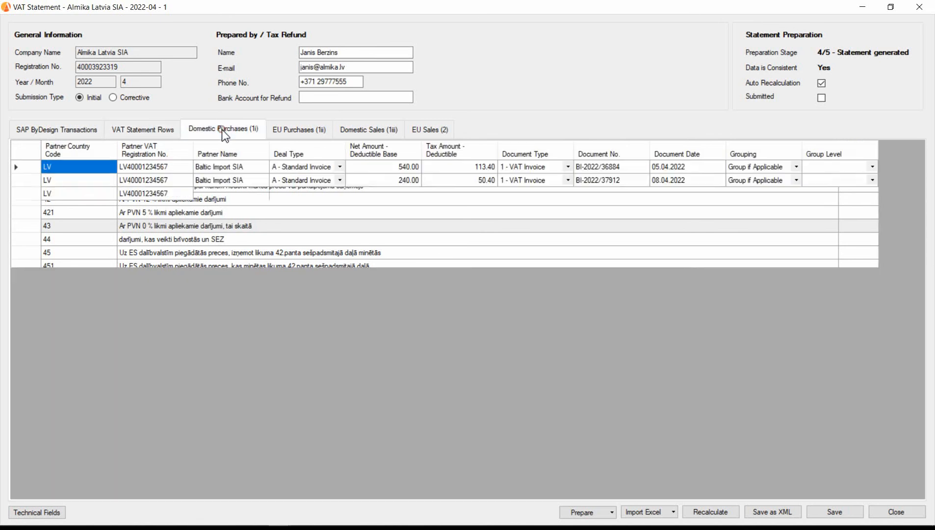
left_click(295, 130)
left_click(368, 131)
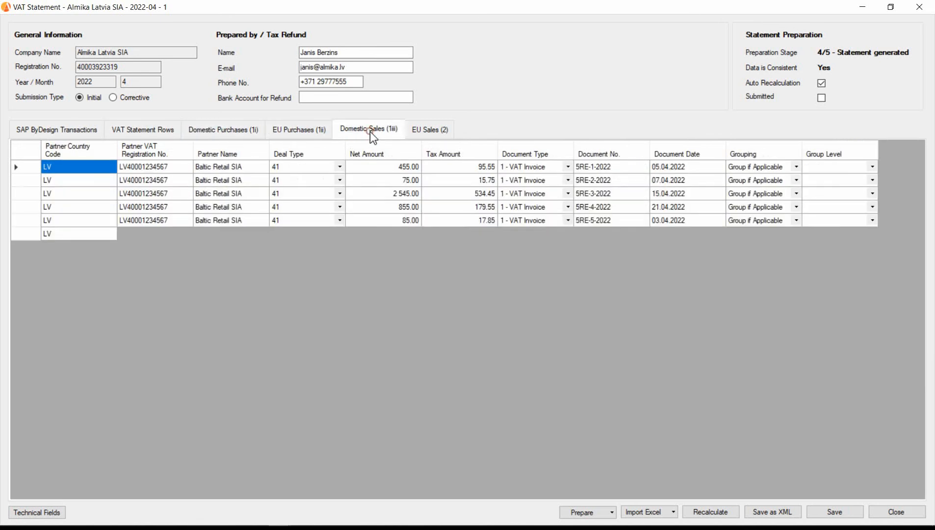
left_click(430, 132)
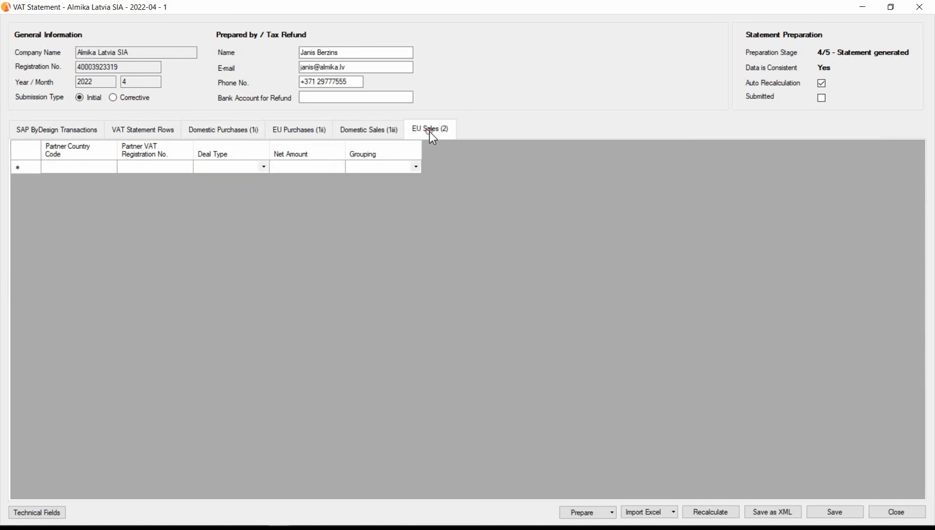
left_click(227, 129)
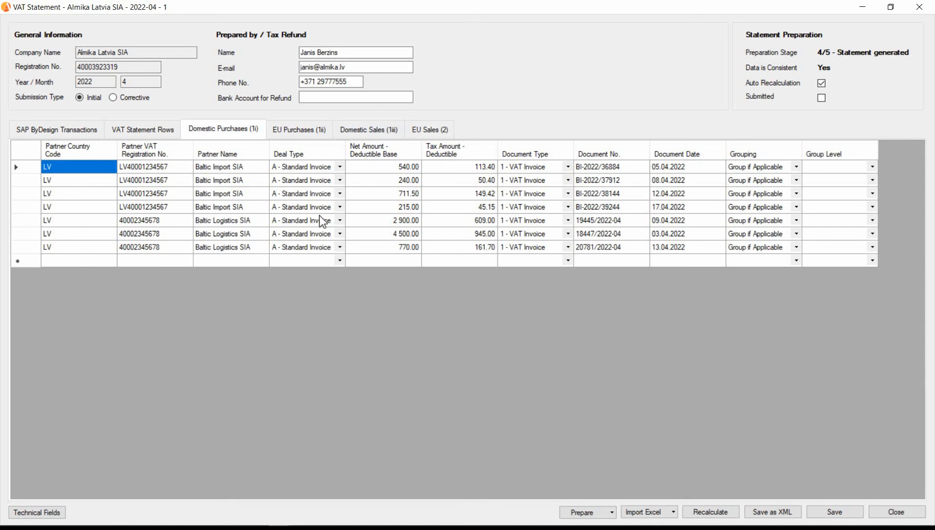
left_click(300, 131)
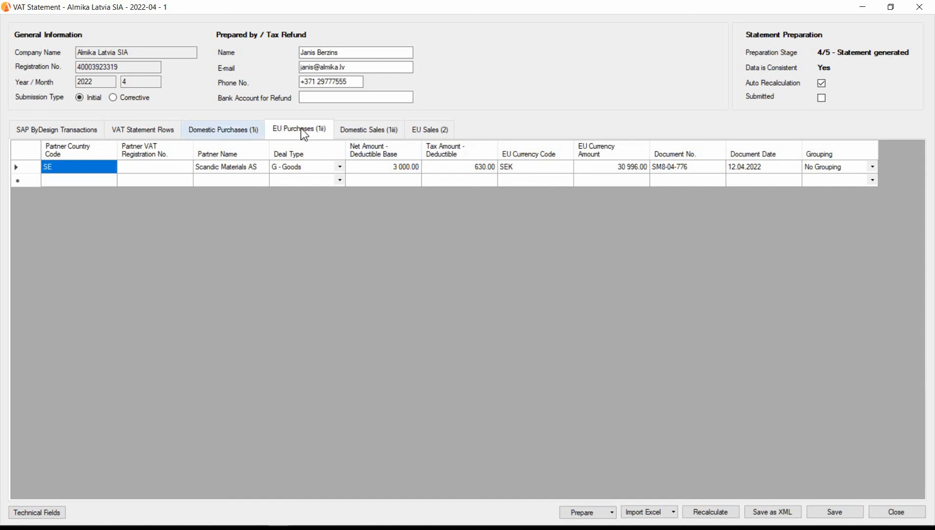
Open the partner VAT registration number of the Scandic Materials AS line in the EU purchases annex for editing
left_click(215, 127)
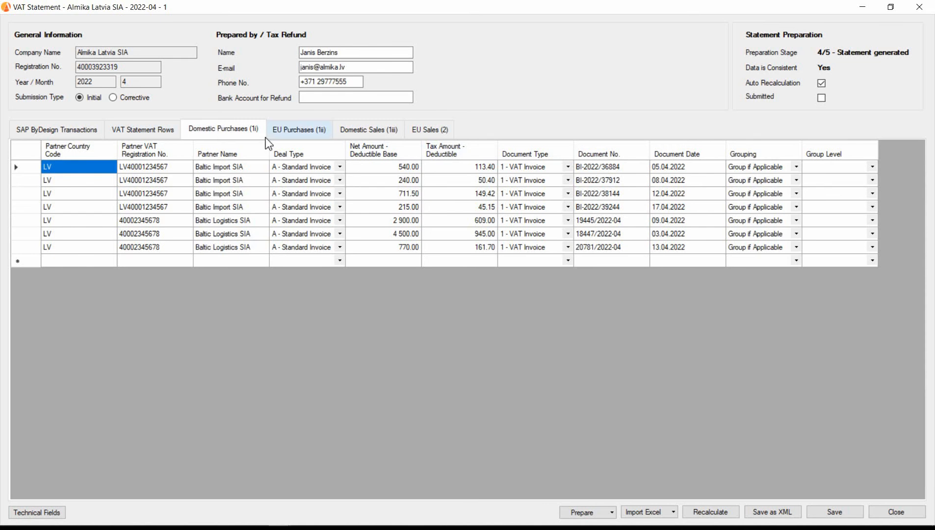
left_click(294, 130)
left_click(151, 167)
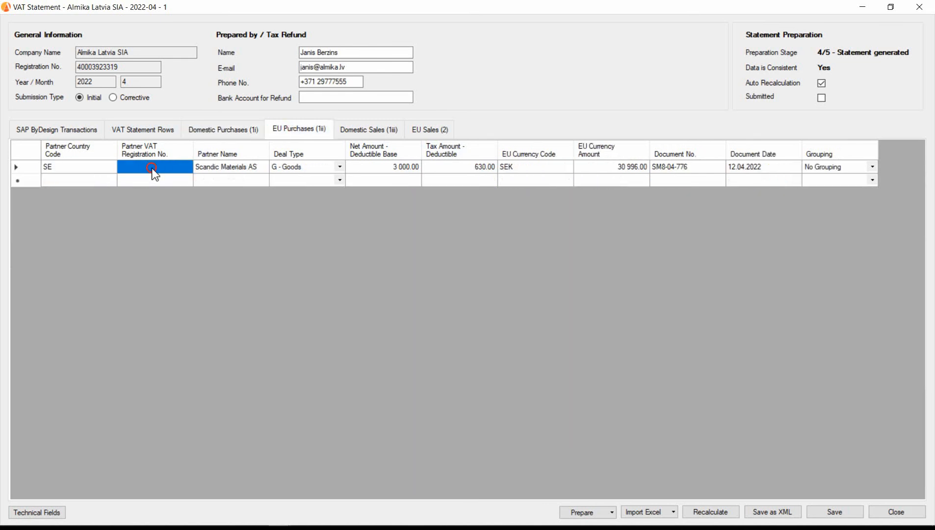
left_click(158, 166)
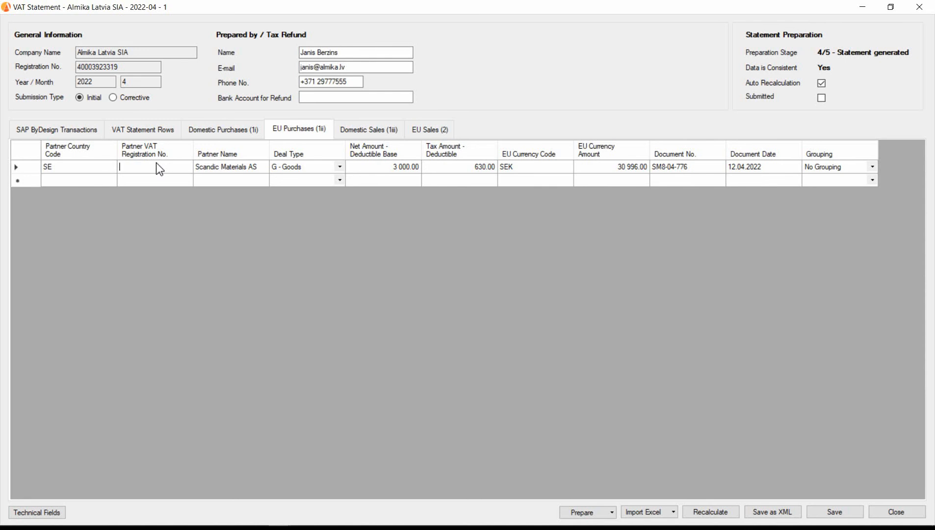
Open the amount of row 44 in the VAT statement rows for editing
left_click(130, 129)
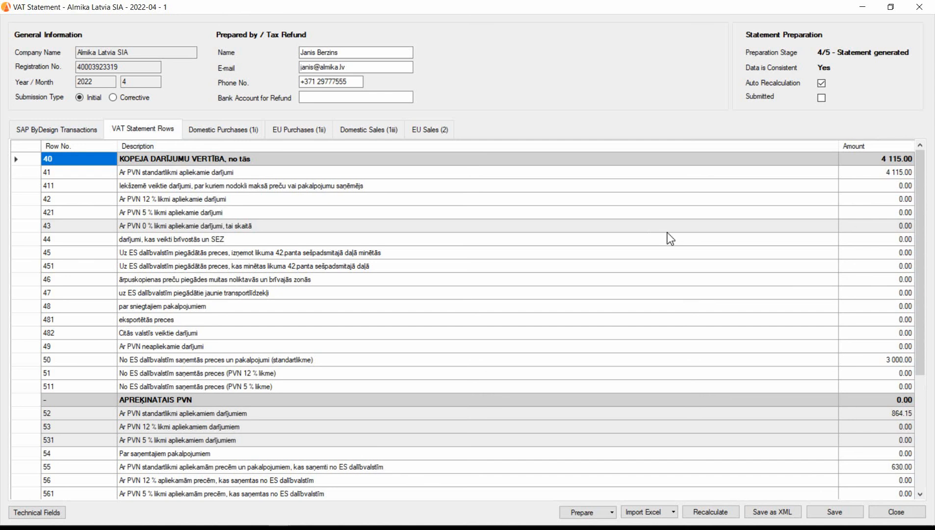
left_click(878, 239)
left_click(881, 240)
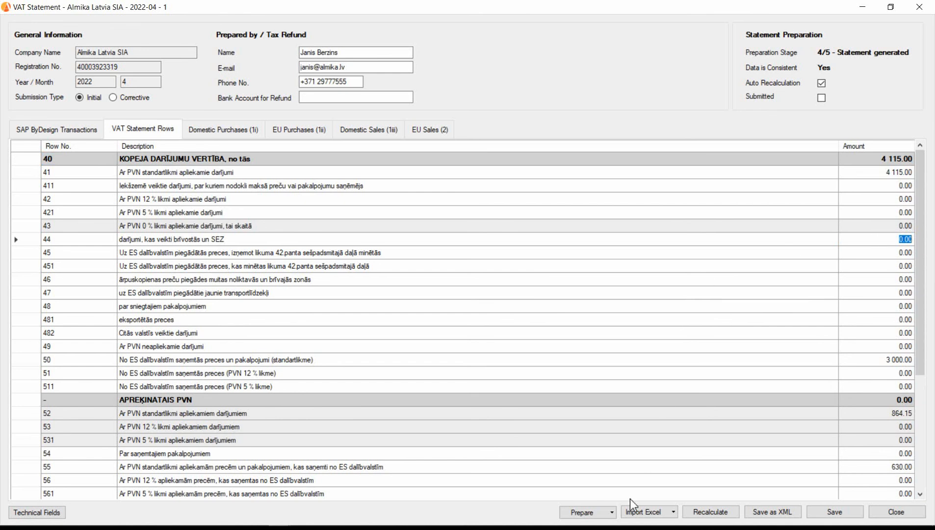
Group the statement's annexes and close the VAT statement
left_click(612, 513)
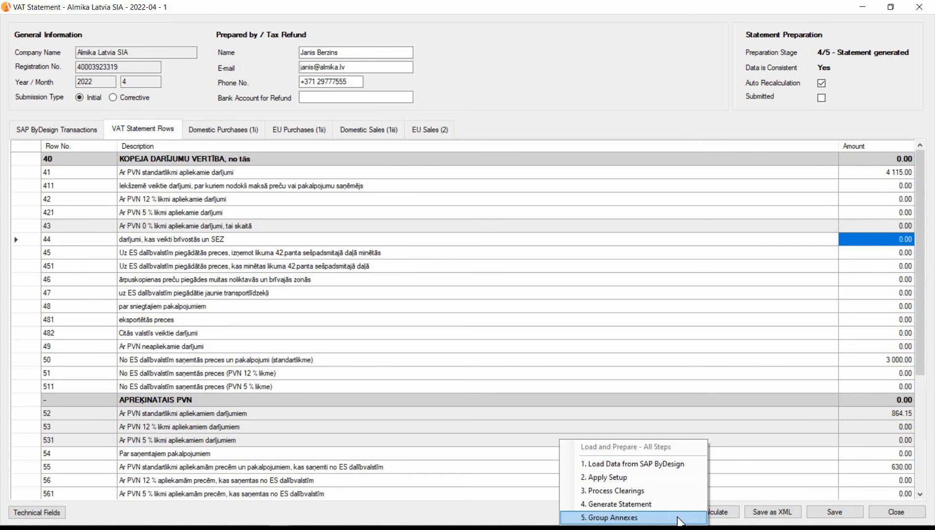
left_click(679, 518)
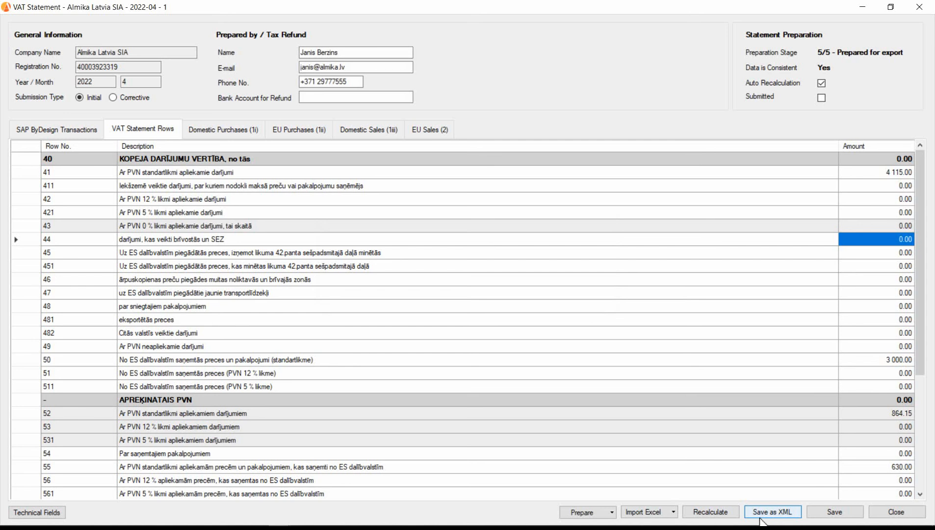
left_click(918, 7)
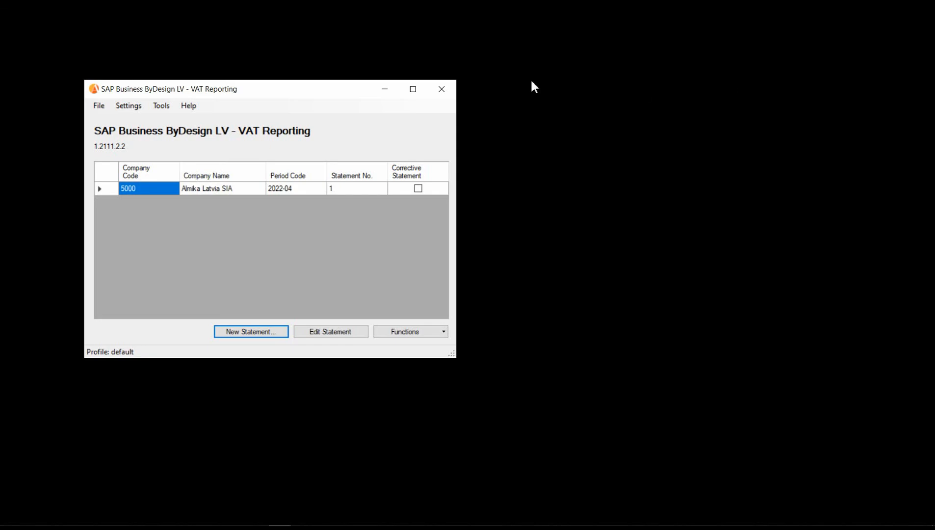